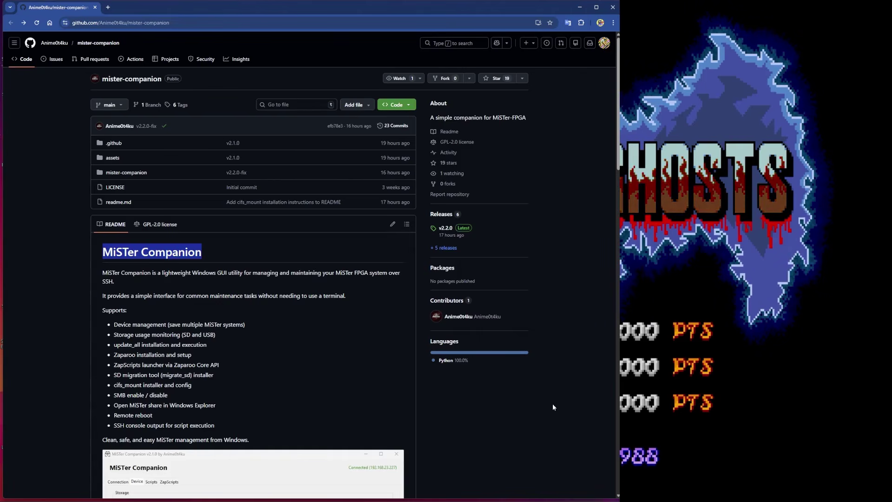
Step: Dismiss the MiSTer Companion setup notice, select the saved device SS1 64GB and connect to it
click(520, 405)
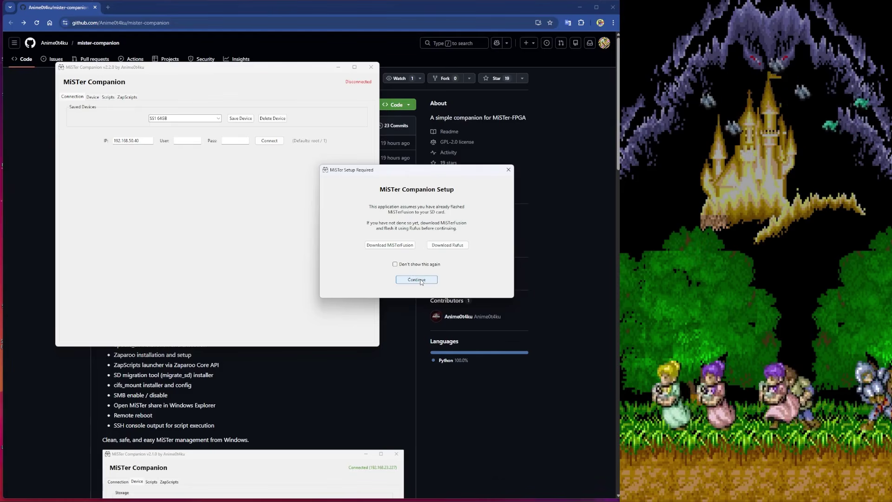
click(419, 280)
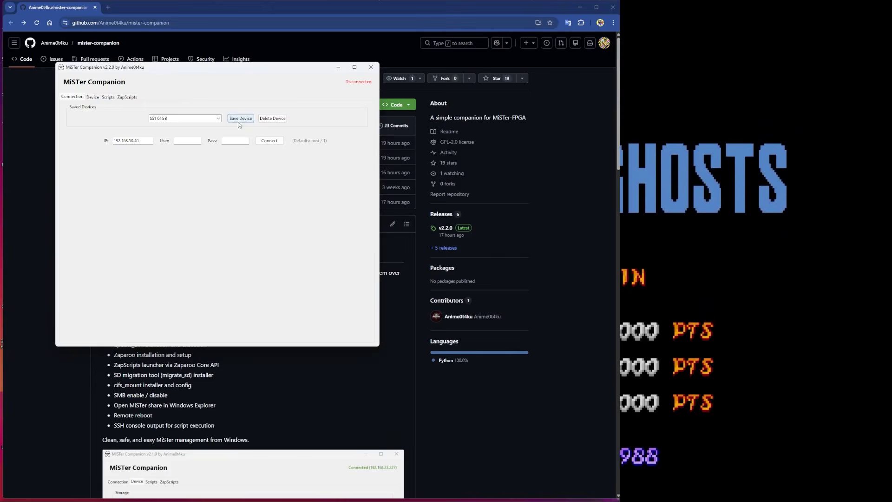
click(220, 118)
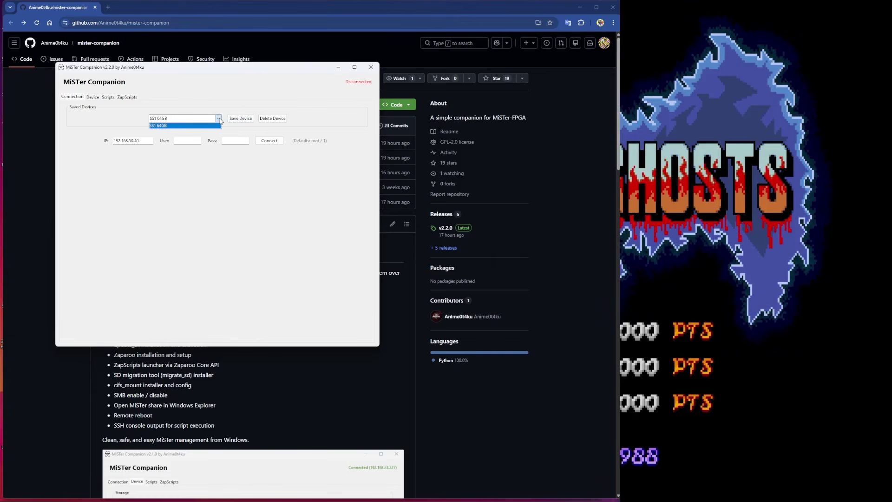
click(219, 125)
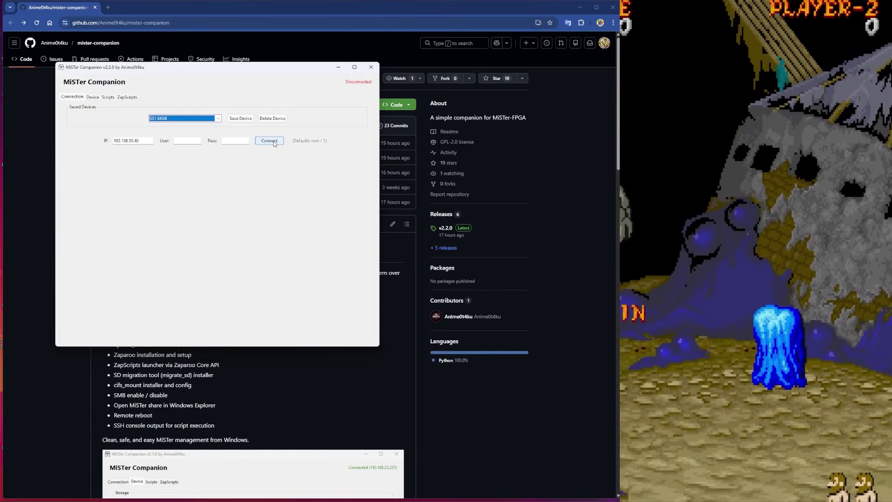
click(274, 144)
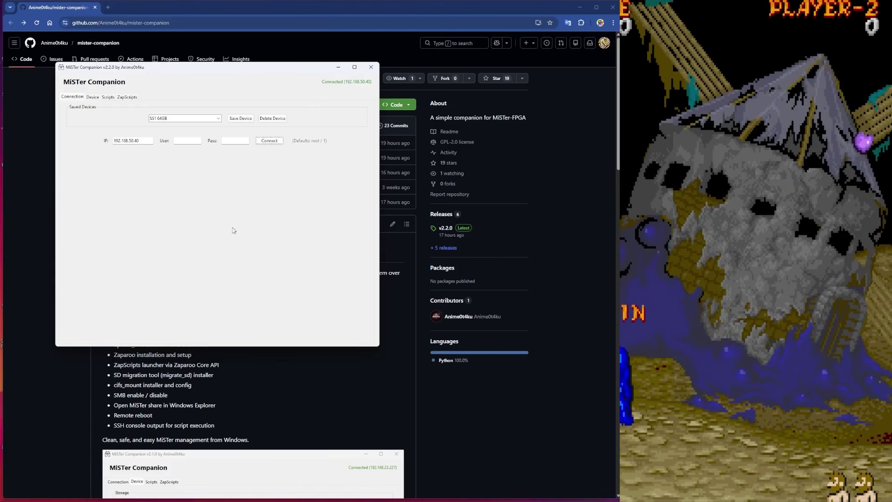
Step: Open the MiSTer's SMB share in File Explorer and go to the games folder on the sdcard share
click(92, 98)
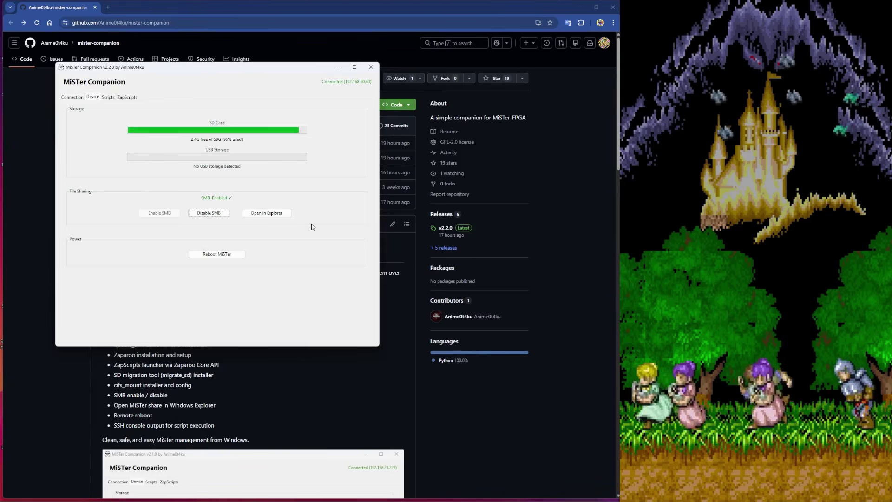
click(265, 214)
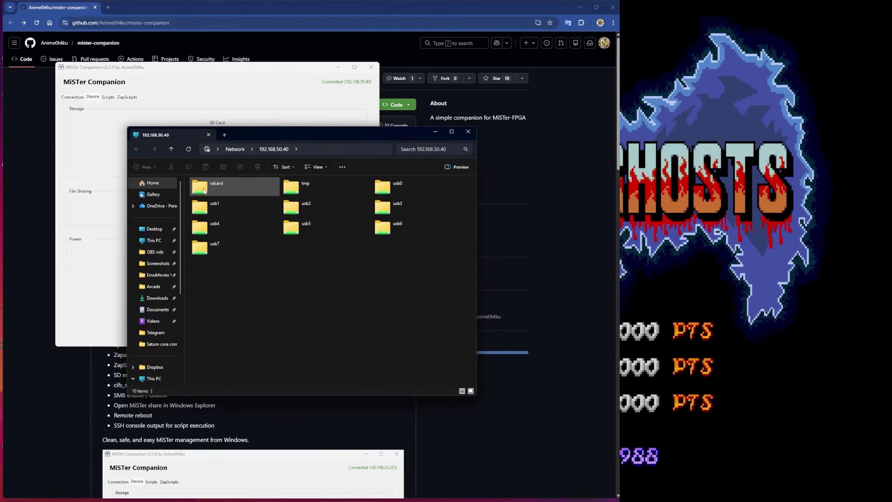
double_click(204, 191)
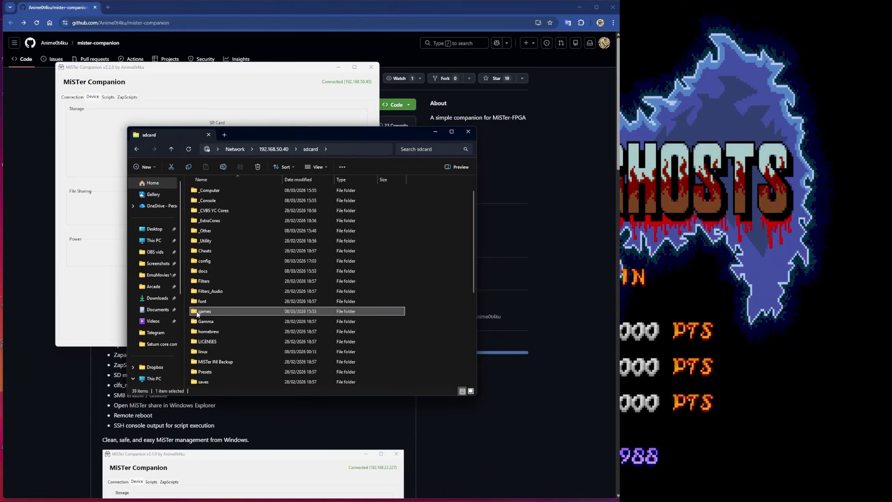
double_click(219, 311)
Step: Find the MegaDrive folder among the game folders, view its contents and close the File Explorer window
scroll(220, 331, down, 7)
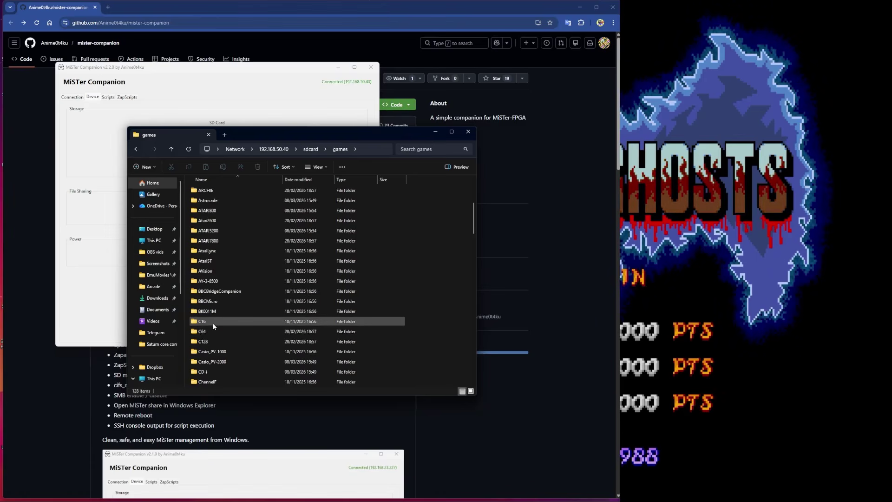
scroll(221, 334, down, 6)
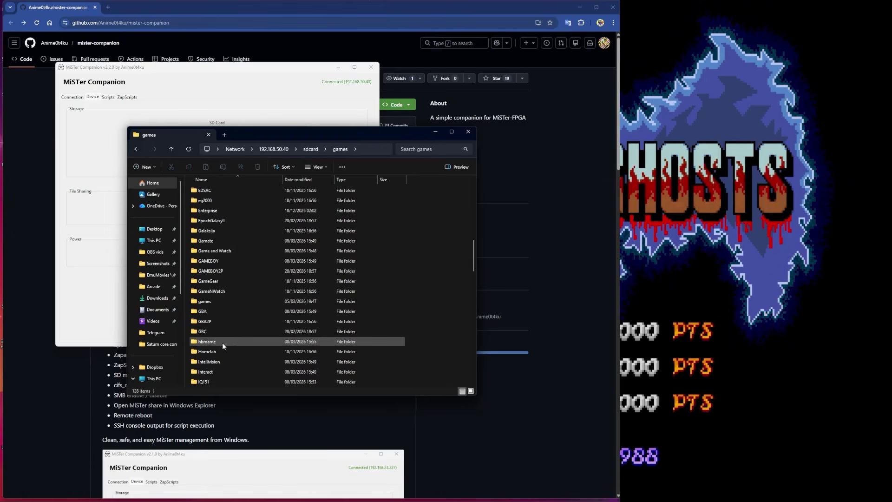
click(212, 342)
scroll(219, 287, down, 9)
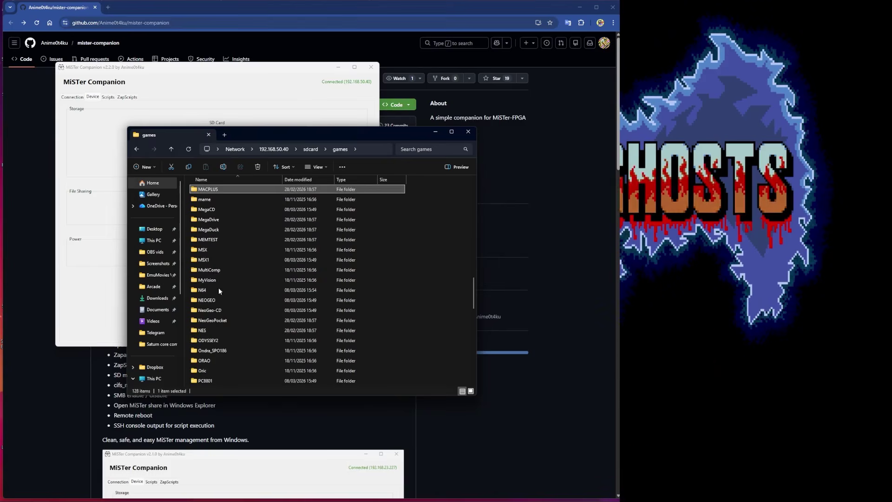
click(219, 220)
double_click(219, 220)
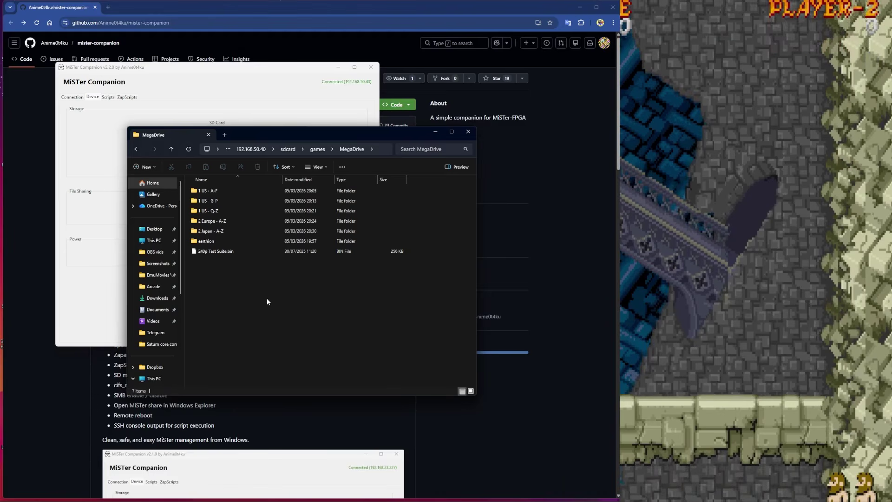
right_click(267, 300)
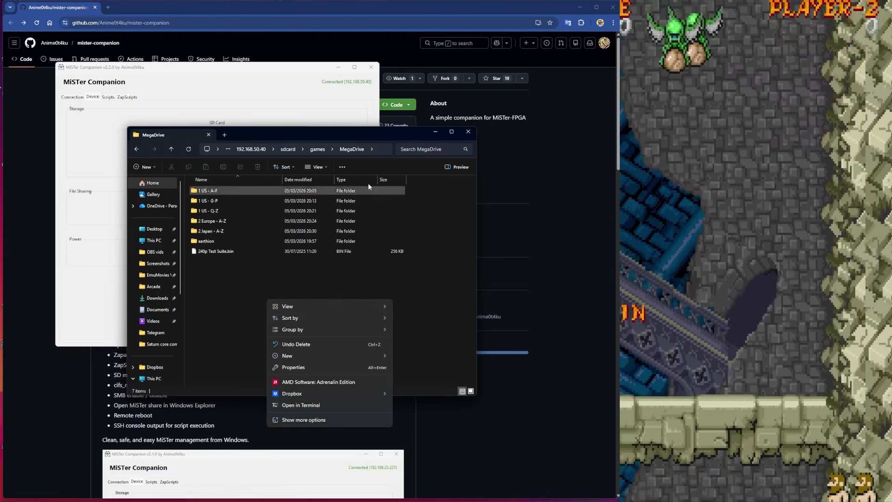
click(468, 133)
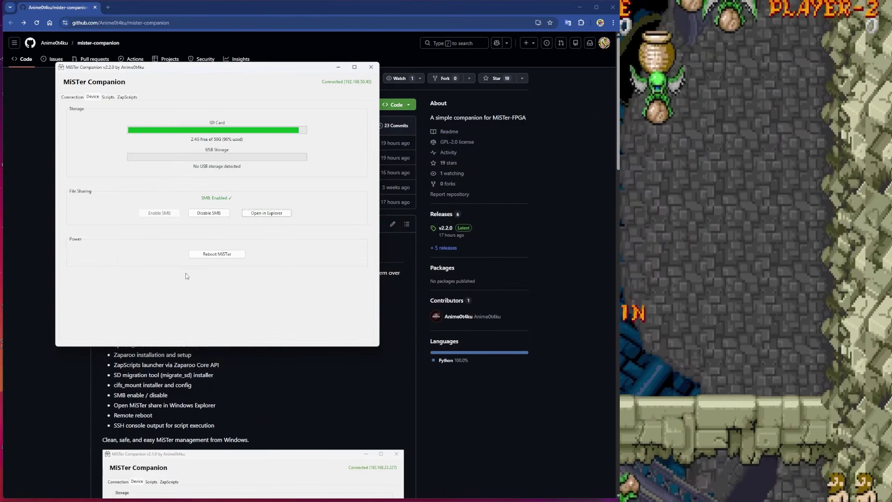
Step: Run the update_all script on the MiSTer from MiSTer Companion and agree to running it through SSH
click(222, 259)
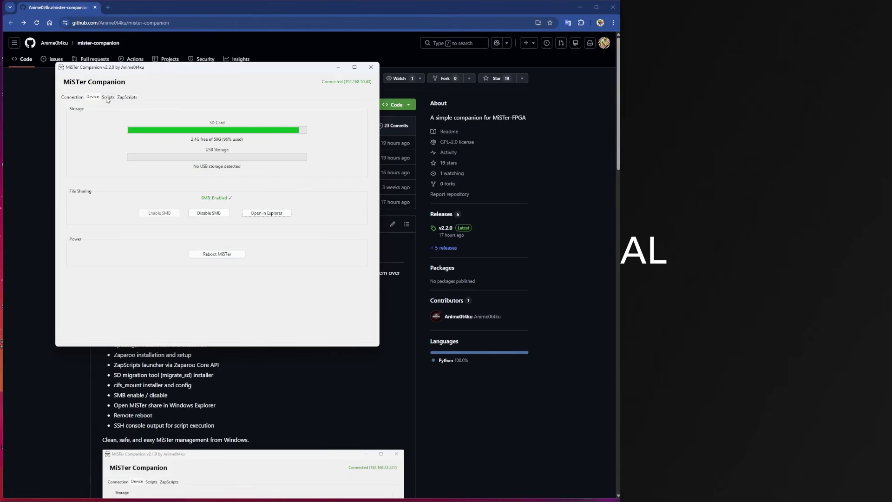
click(108, 97)
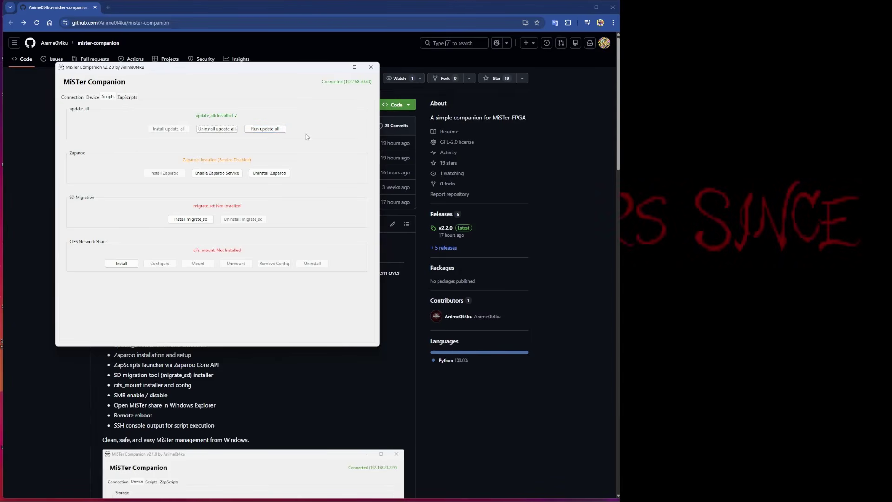
click(272, 131)
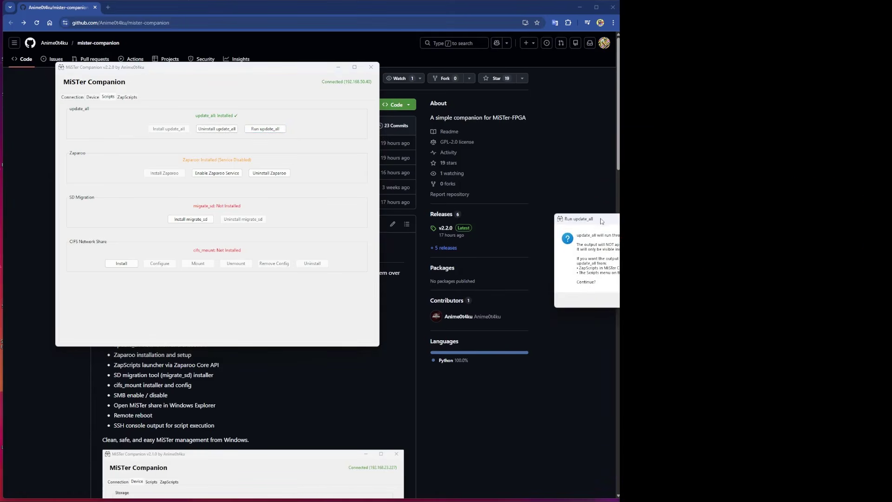
drag(603, 219, 324, 167)
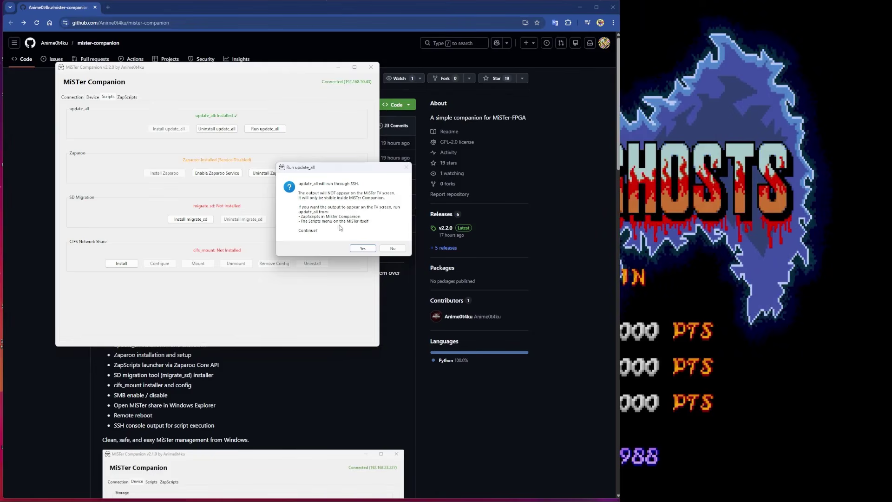
click(362, 249)
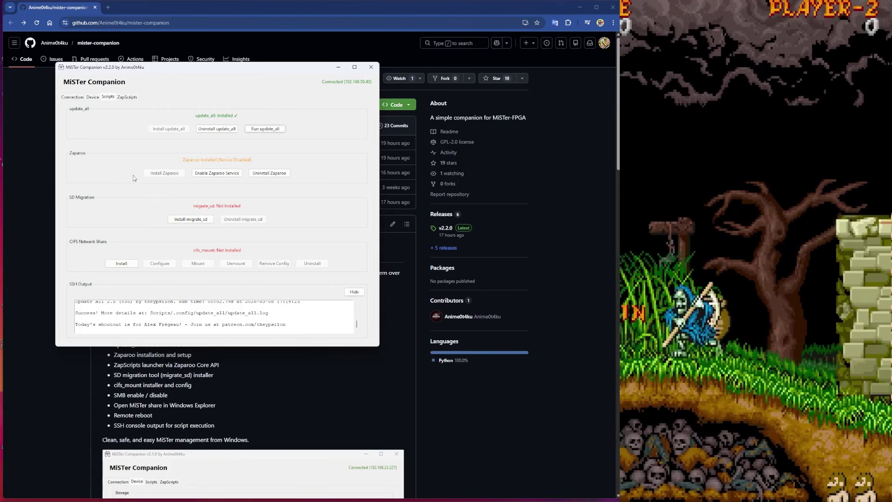
Step: Check the device's storage overview and install the migrate_sd script on the MiSTer
click(92, 97)
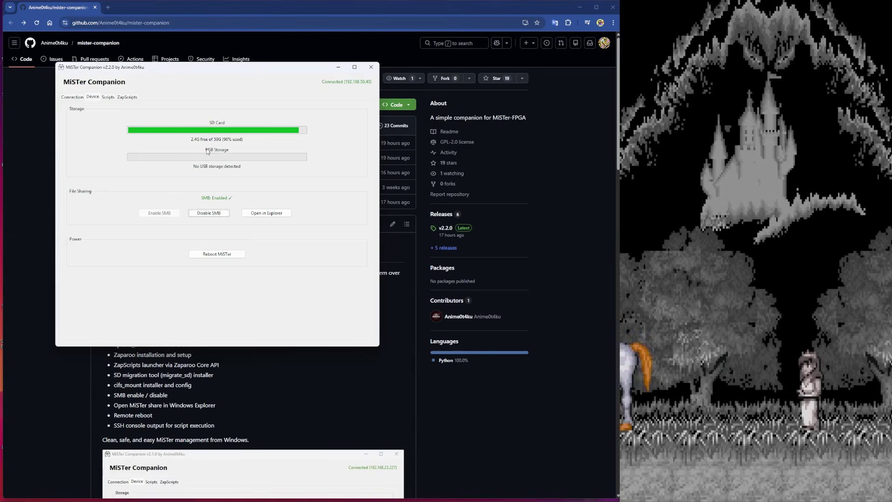
click(107, 98)
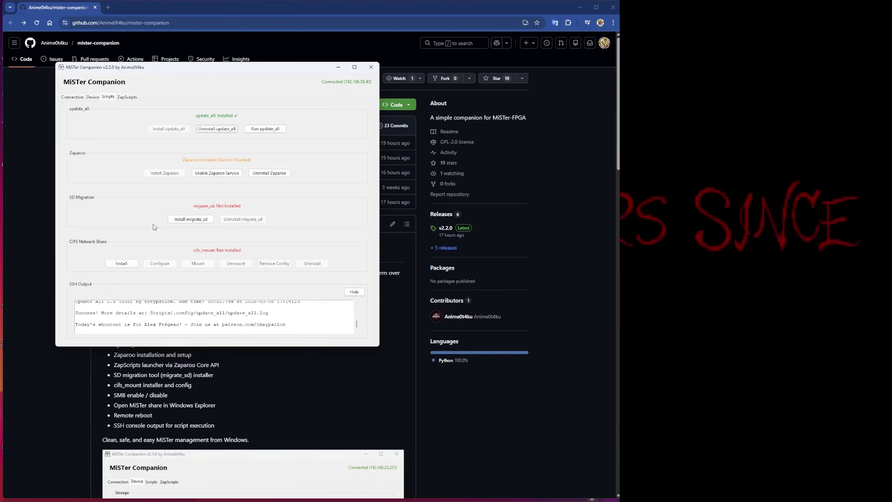
click(189, 220)
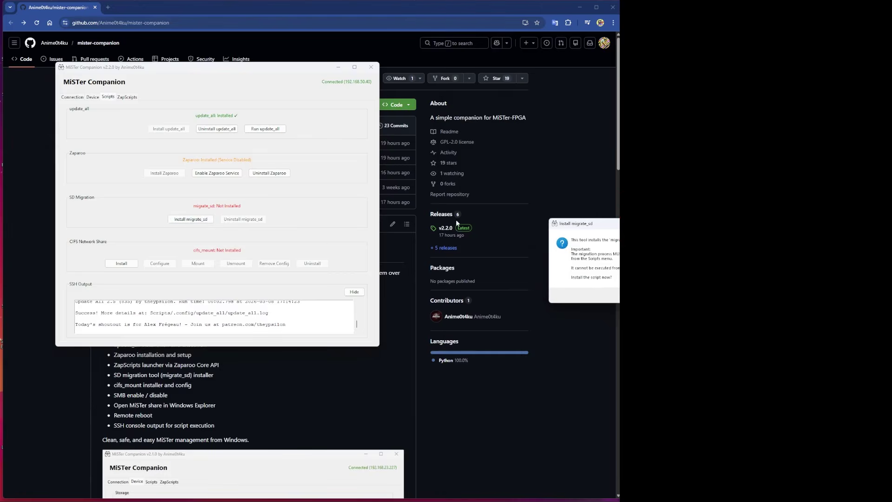
drag(593, 223, 315, 203)
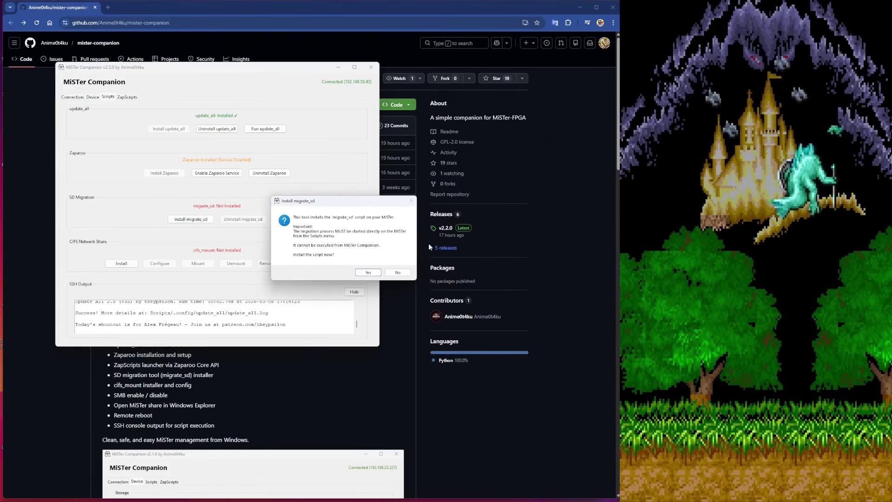
drag(320, 201, 270, 173)
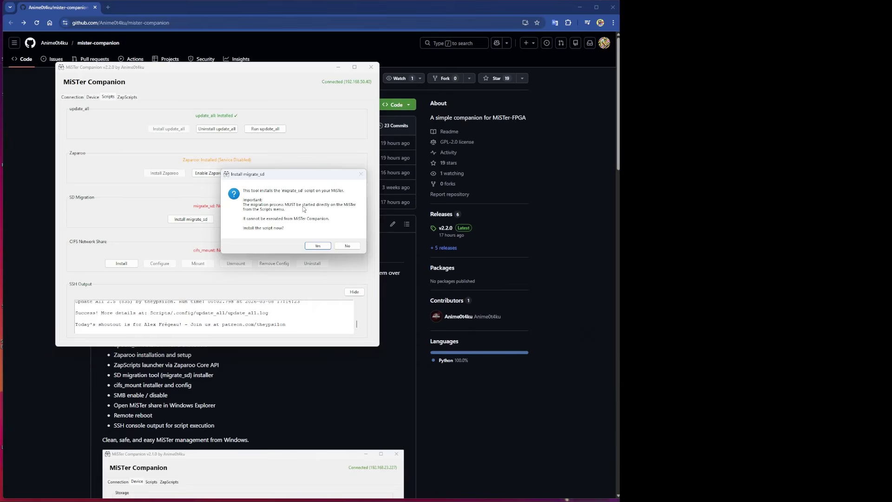
click(317, 246)
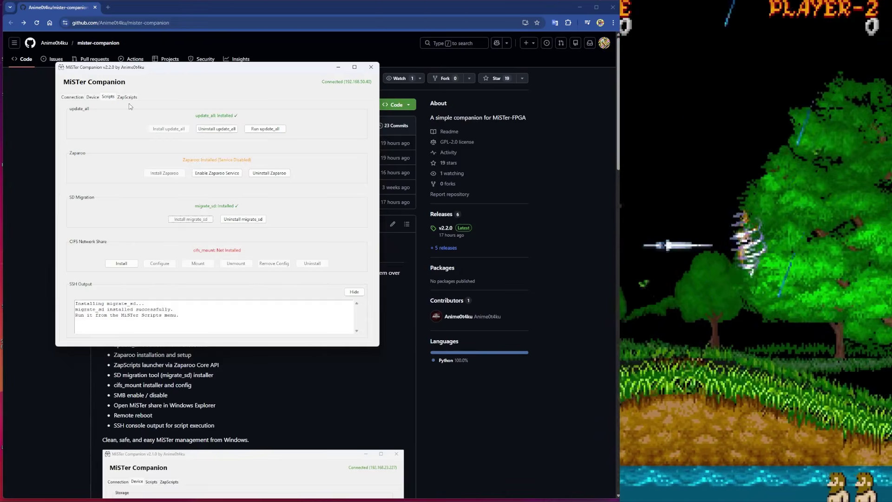
Step: Review the ZapScripts and Scripts sections and return to the saved device's connection settings
click(127, 96)
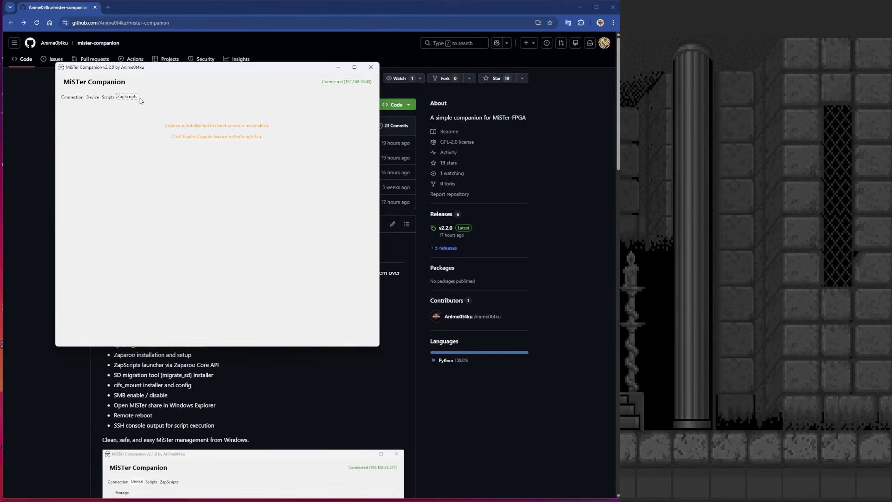
click(108, 97)
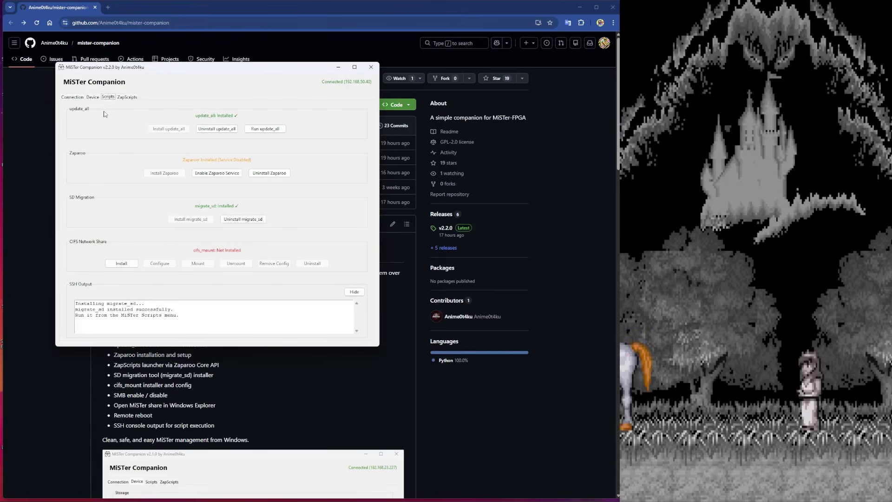
click(72, 97)
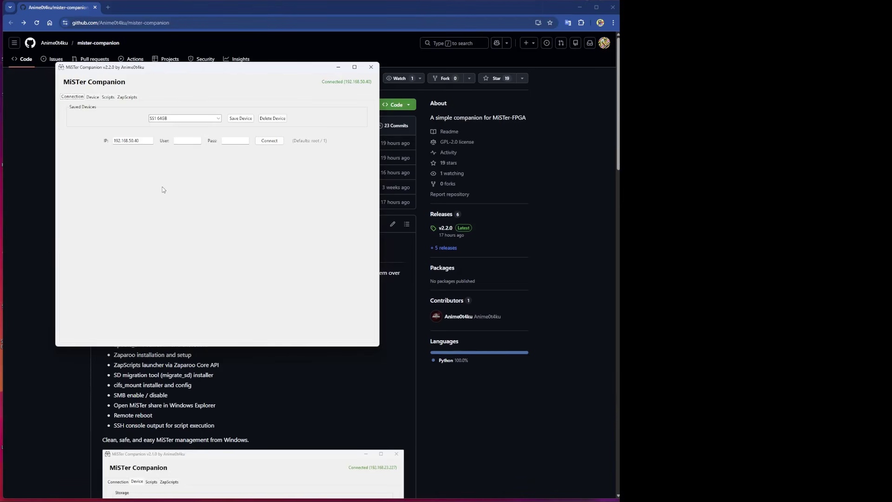
Step: Browse the MiSTer's shared sdcard to the _Console folder in File Explorer, view its core files and close the window
click(92, 97)
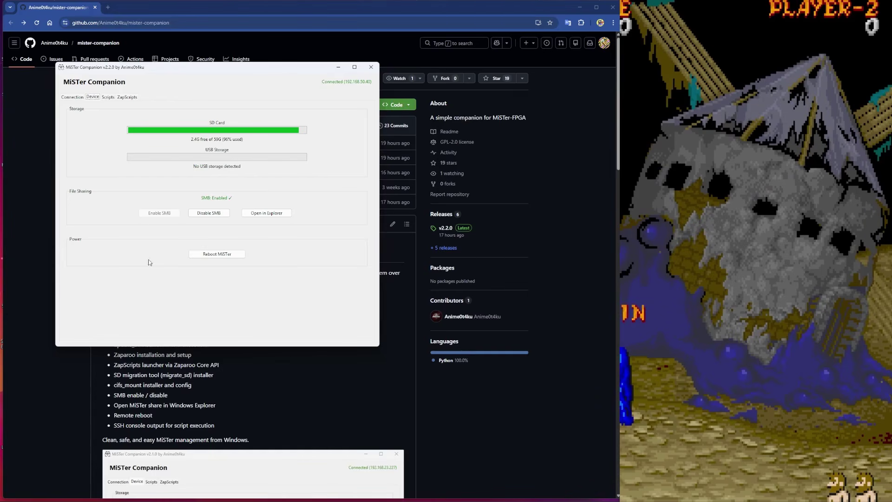
click(267, 214)
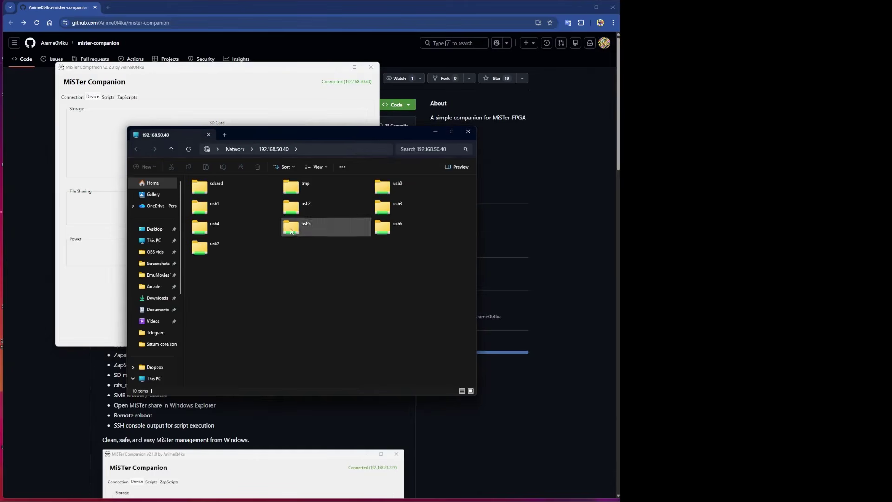
click(197, 190)
double_click(197, 190)
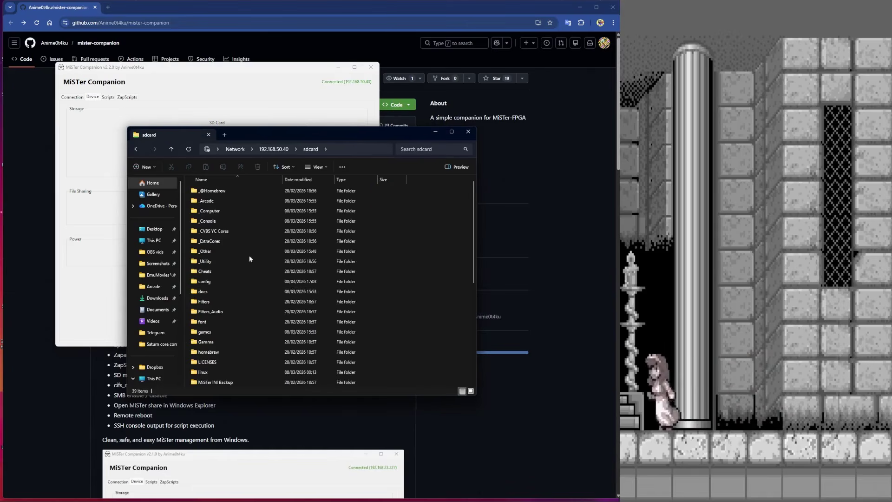
double_click(209, 222)
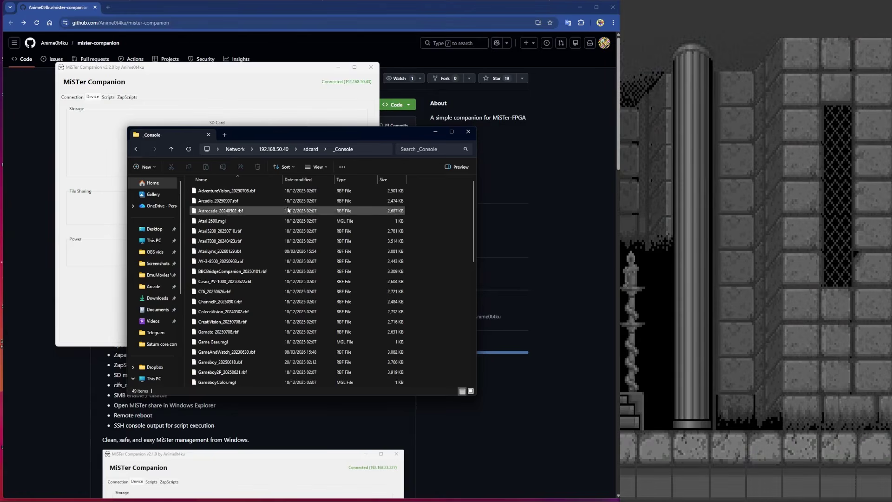
click(468, 133)
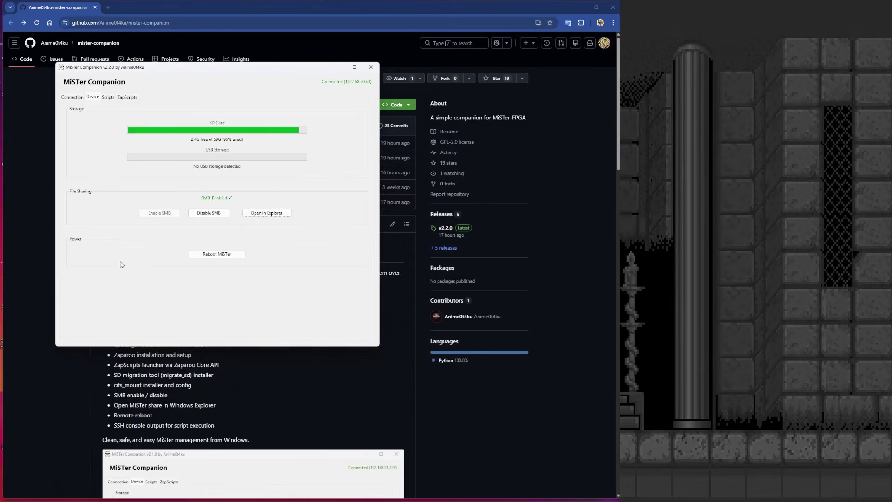
Step: Review the installed scripts and the ZapScripts section once more, ending on the Scripts section
click(108, 97)
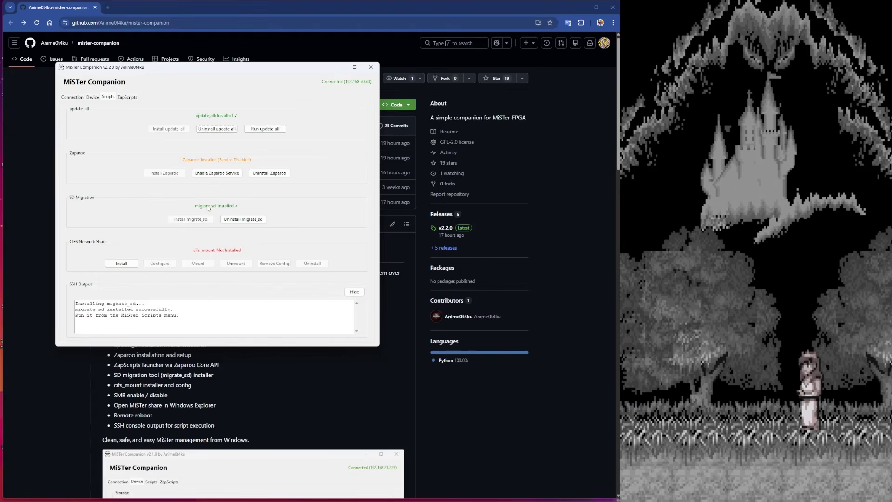
click(127, 97)
click(107, 98)
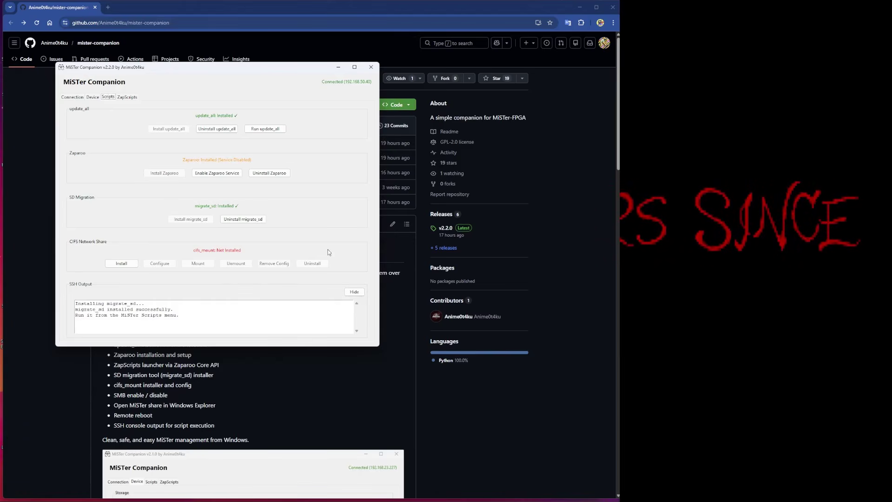
Step: Close MiSTer Companion and switch to the game display window
click(370, 67)
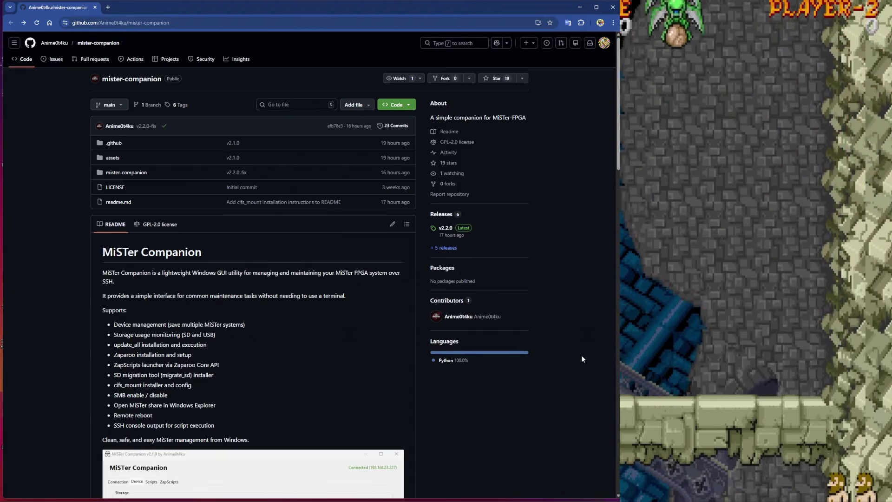
key(alt+Tab)
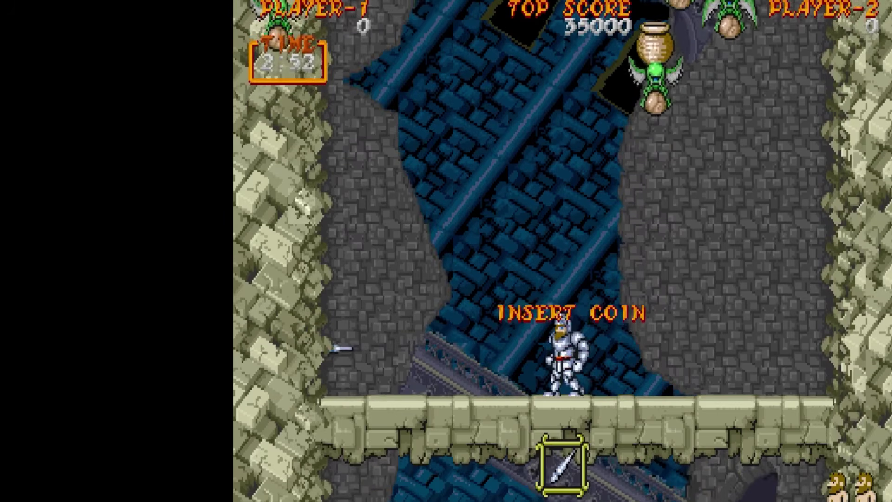